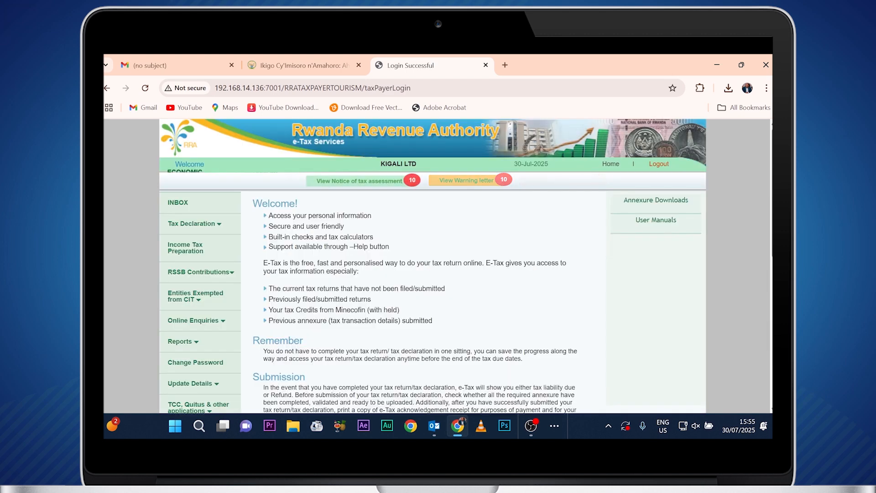
# Open the Tourism property registration form from Update Details.
pyautogui.scroll(-4, 247, 308)
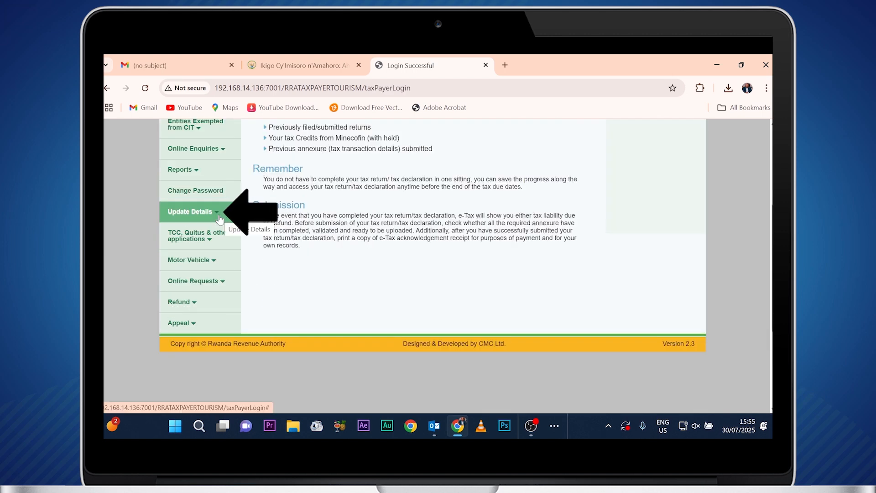
pyautogui.click(219, 218)
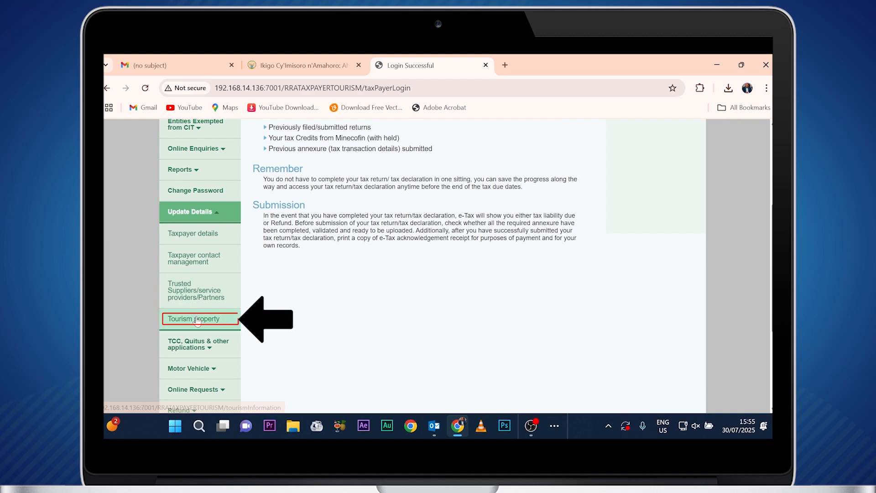
pyautogui.click(196, 319)
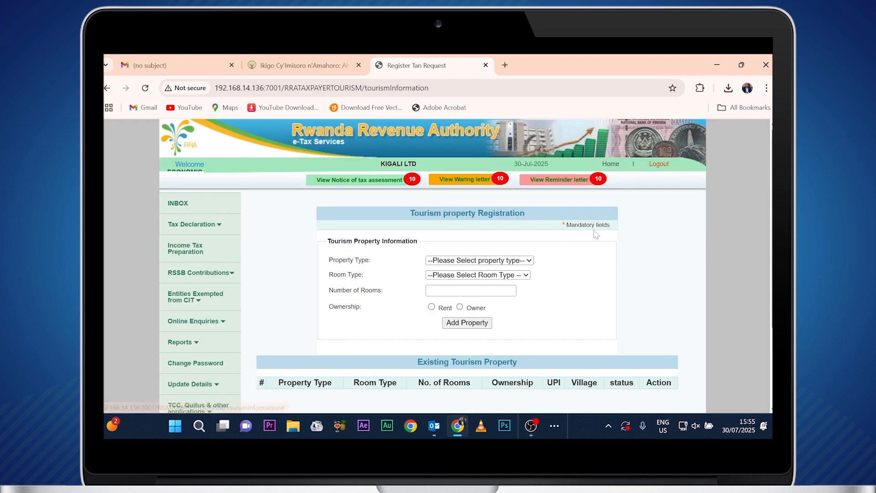
# Enter property type Hotel, room type Single room, 20 rooms, and Rent ownership.
pyautogui.click(528, 261)
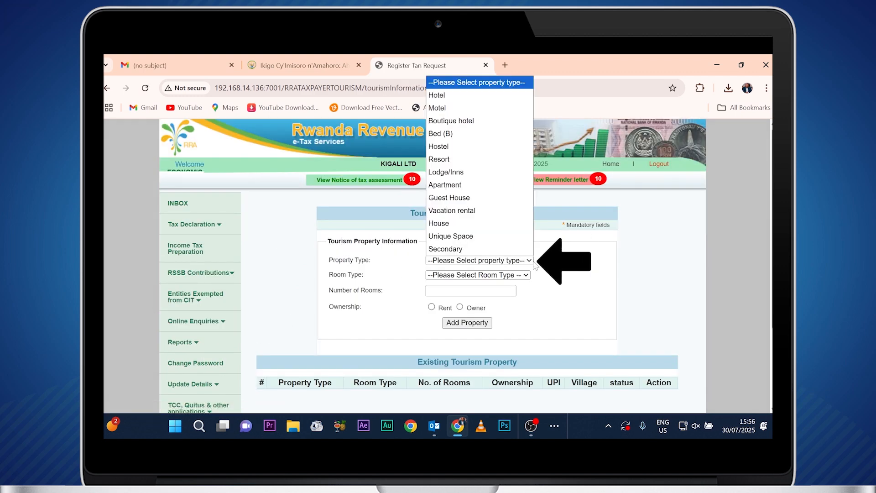
pyautogui.click(462, 96)
pyautogui.click(477, 276)
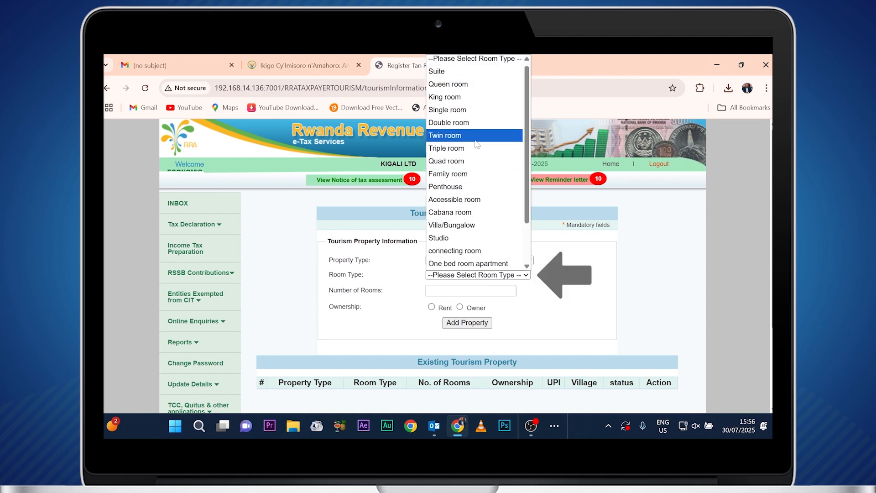
pyautogui.click(447, 109)
pyautogui.click(466, 290)
pyautogui.write('20')
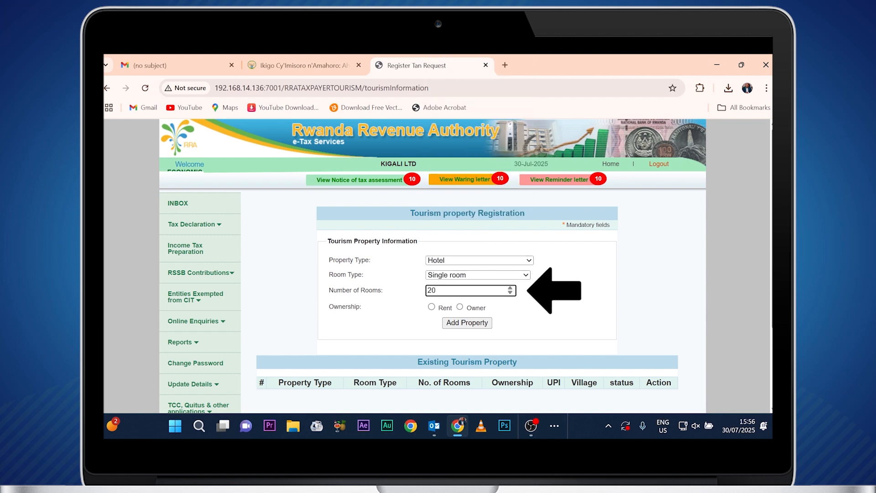
pyautogui.click(505, 309)
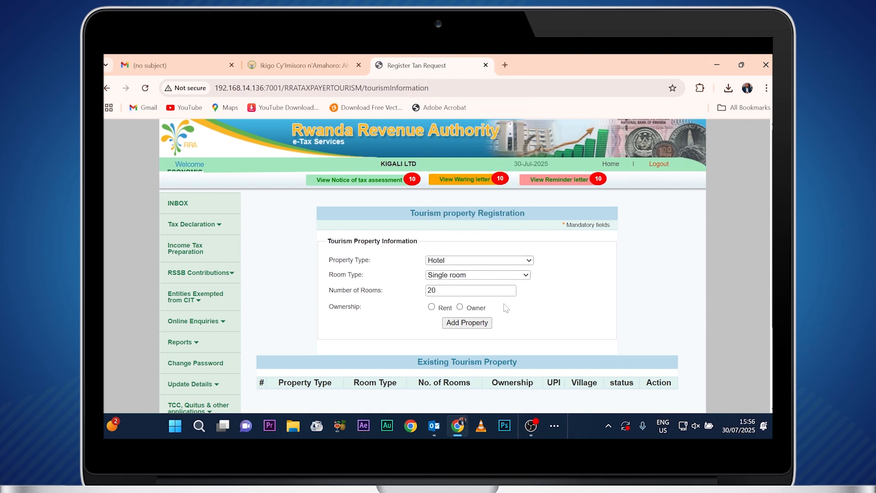
pyautogui.click(431, 307)
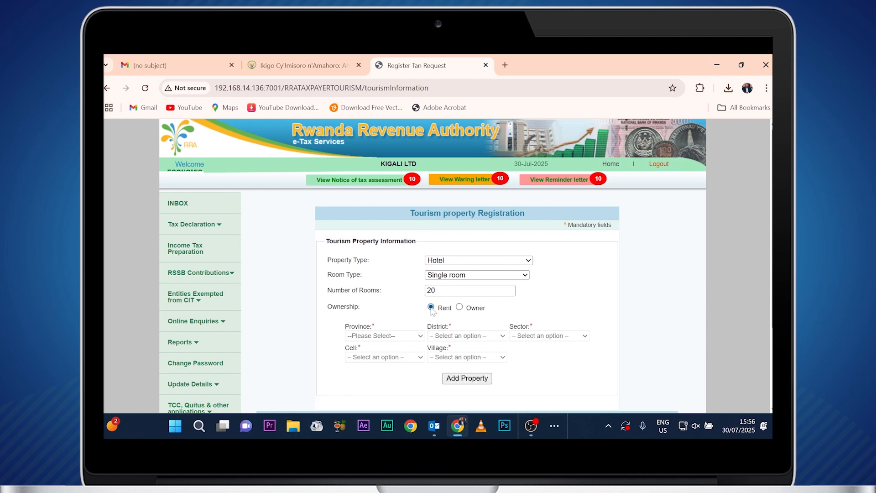
# Keep Rent ownership, choose province KIGALI CITY, add the property and confirm the saved alert.
pyautogui.click(460, 307)
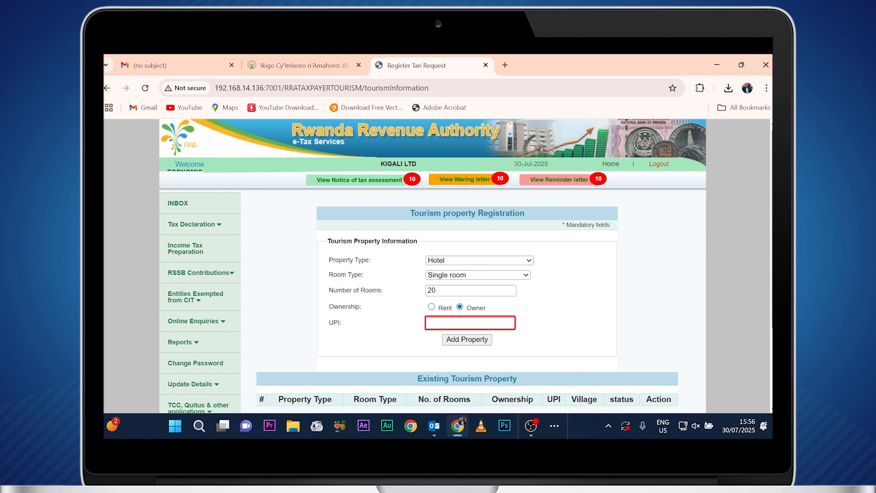
pyautogui.click(432, 307)
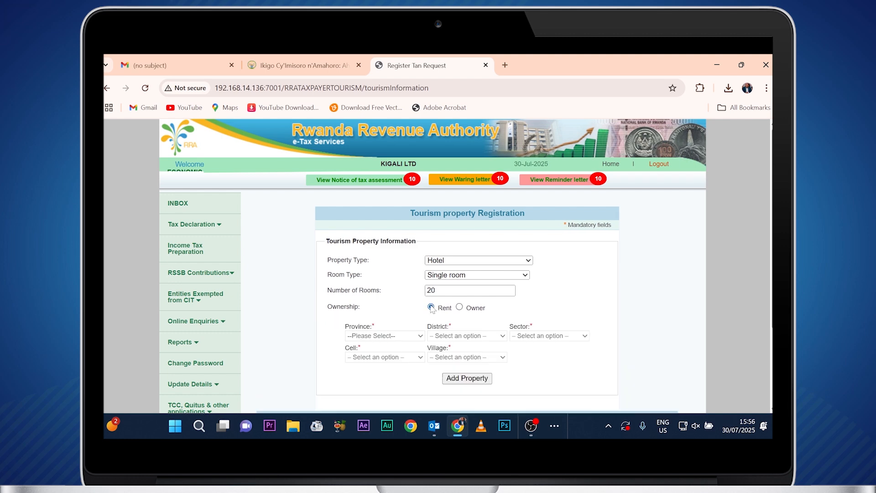
pyautogui.click(420, 336)
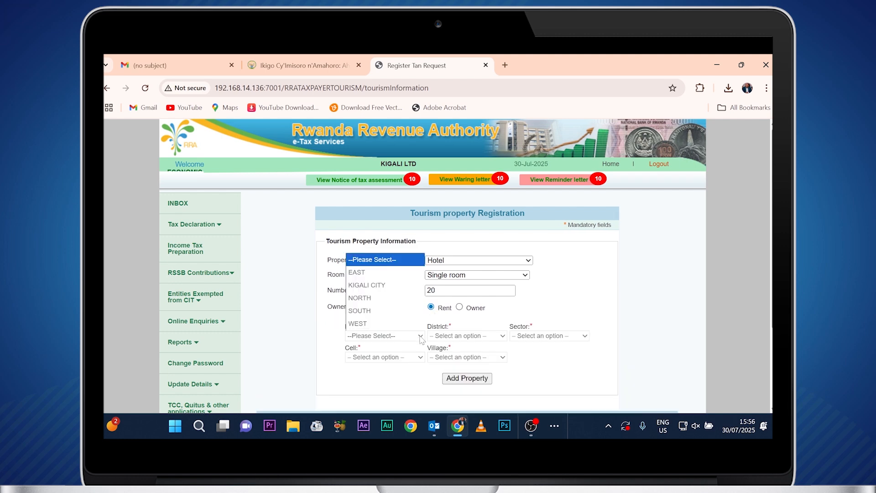
pyautogui.click(393, 285)
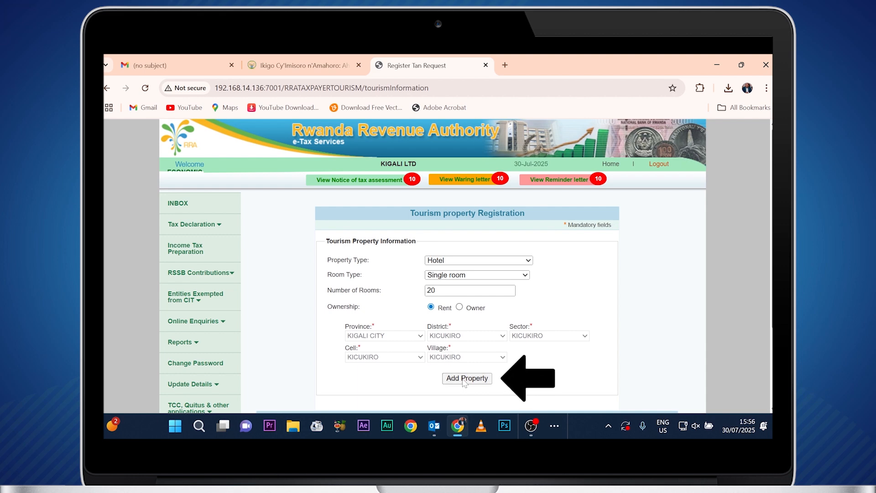
pyautogui.click(464, 379)
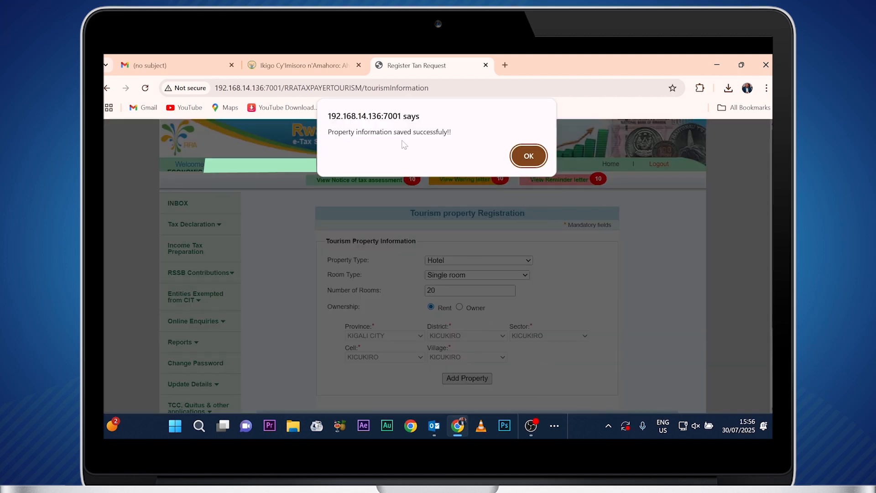
pyautogui.click(528, 156)
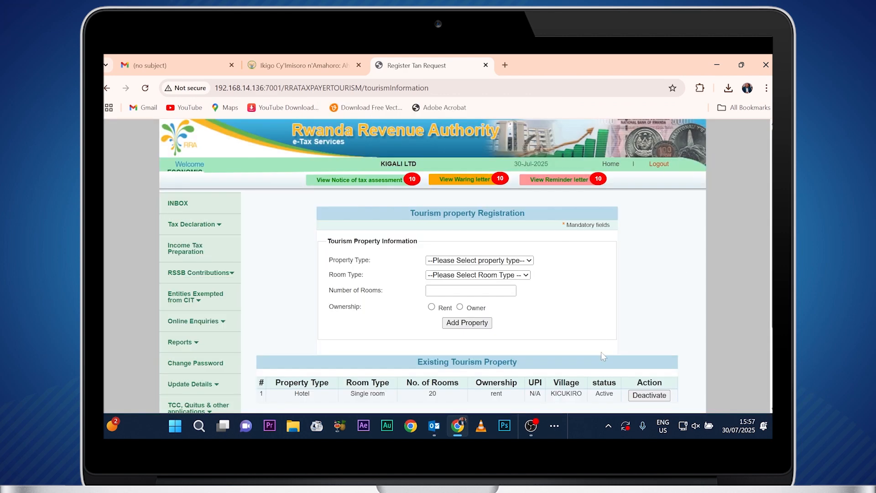
# Open the Register Tax Type form under Online Requests.
pyautogui.scroll(-3, 601, 352)
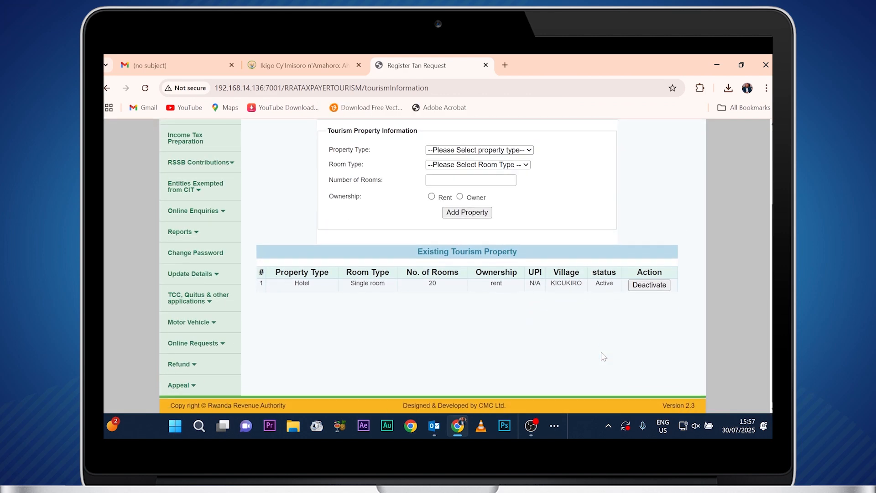
pyautogui.click(188, 348)
pyautogui.scroll(-3, 189, 349)
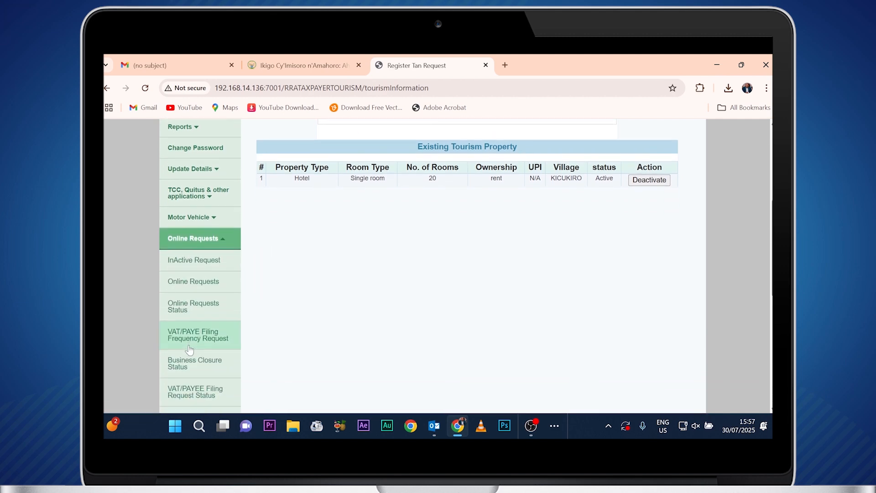
pyautogui.scroll(-5, 189, 350)
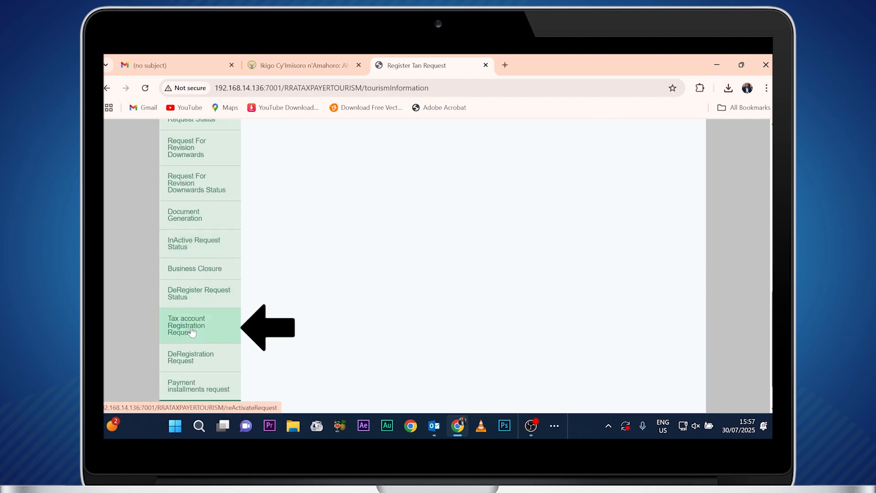
pyautogui.click(191, 332)
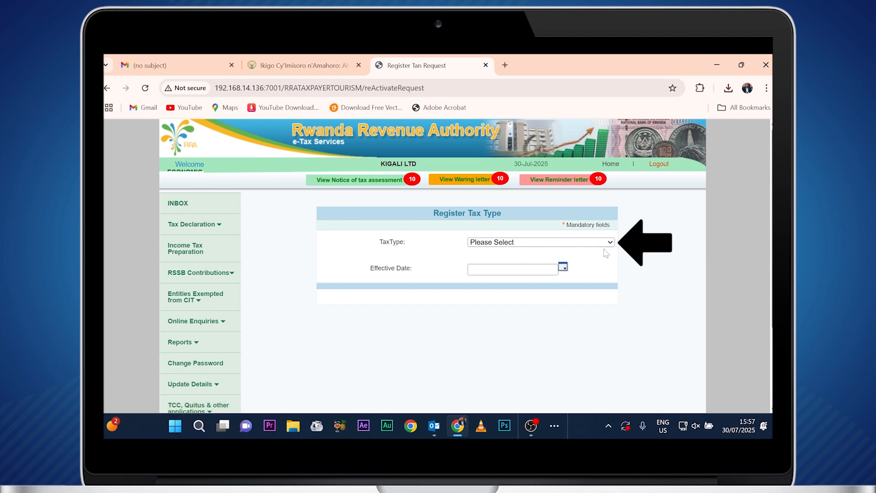
# Register TOURISM TAX with effective date 01-07-2025 and submit the request.
pyautogui.click(597, 243)
pyautogui.click(561, 203)
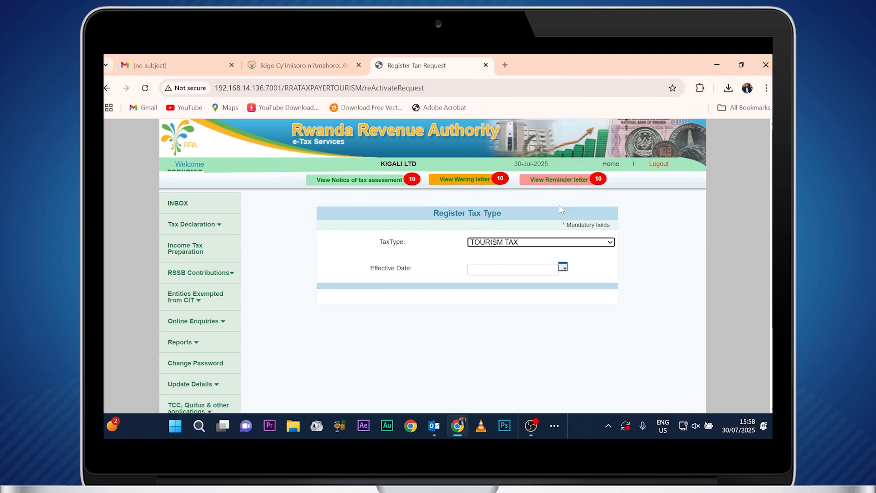
pyautogui.click(563, 268)
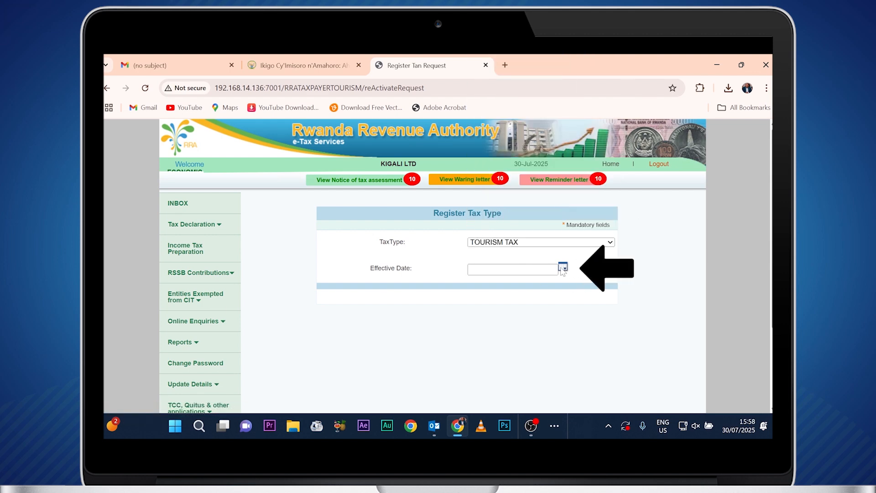
pyautogui.click(562, 269)
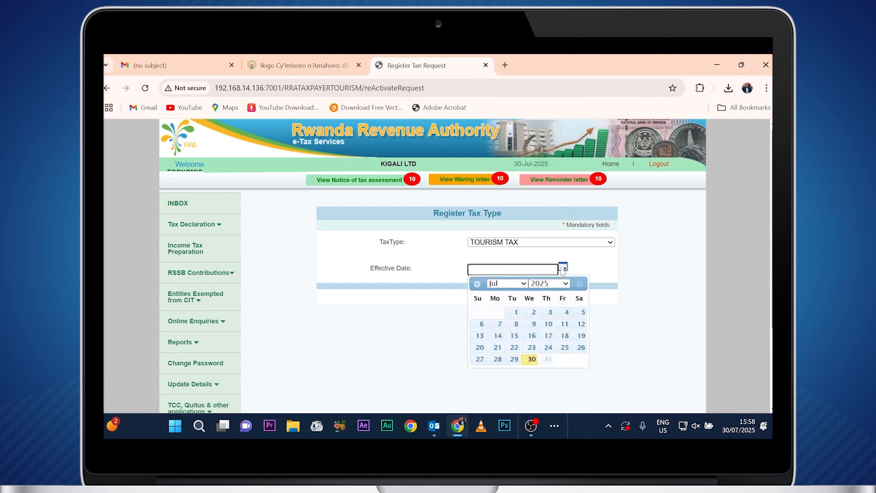
pyautogui.click(512, 313)
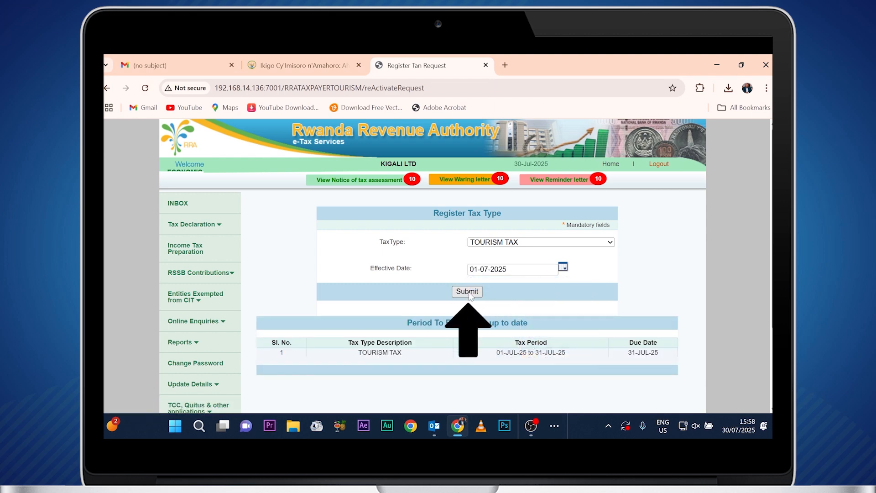
pyautogui.click(467, 292)
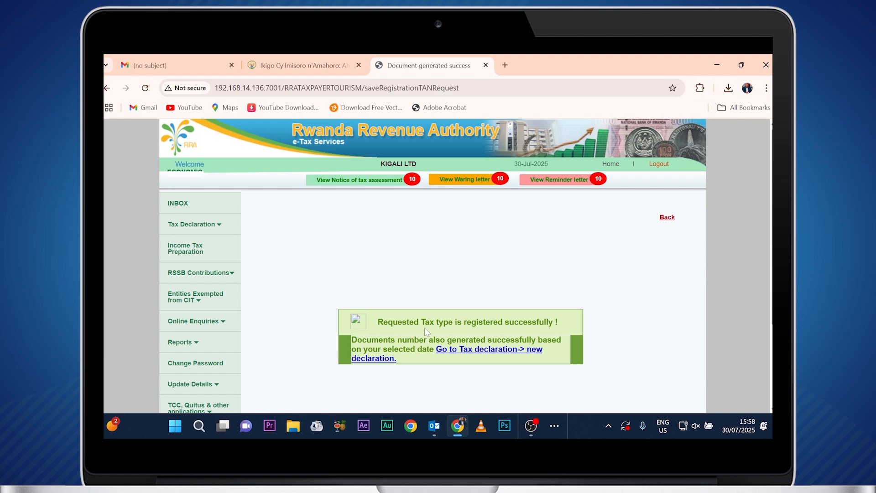
# Download the Tourism_tax_1.1 annexure from Annexure Downloads and open it in Excel.
pyautogui.click(618, 168)
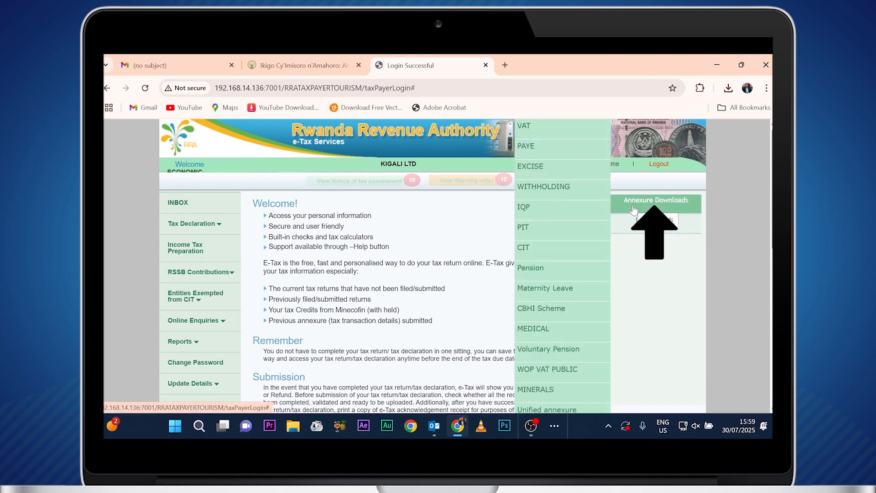
pyautogui.moveTo(591, 198)
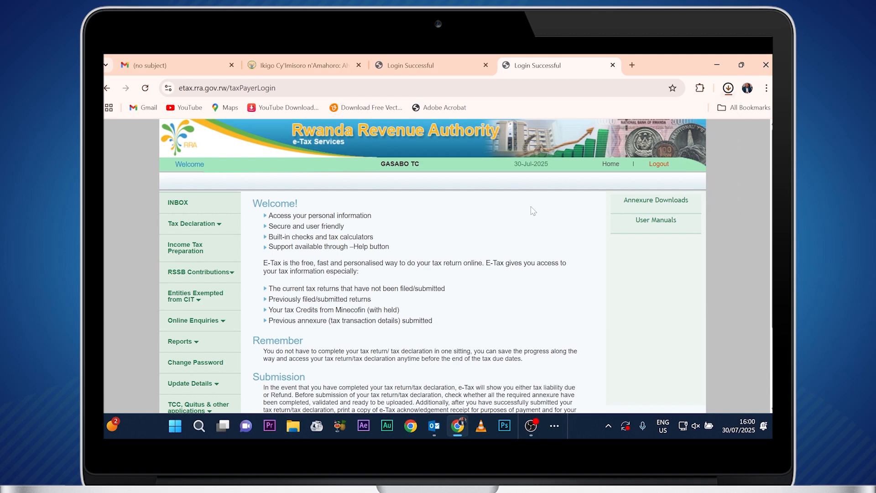
pyautogui.click(725, 91)
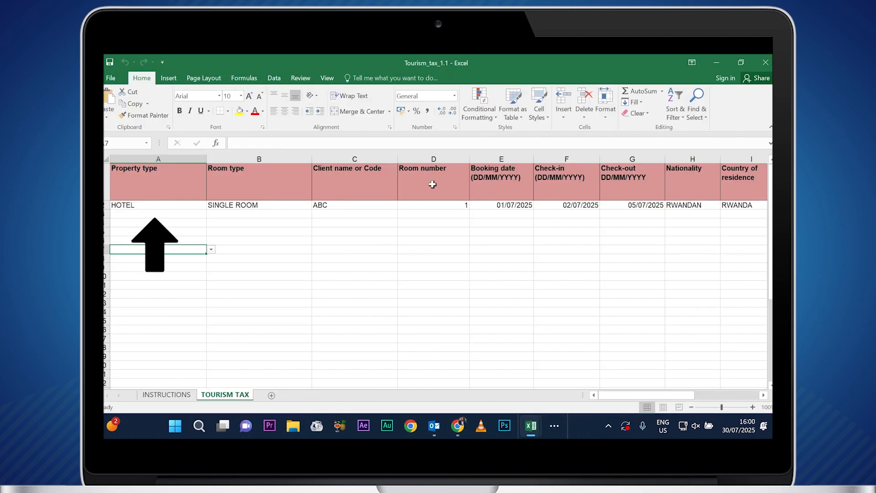
# Set cell A2's property type to Hotel from its dropdown list.
pyautogui.click(200, 207)
pyautogui.click(211, 205)
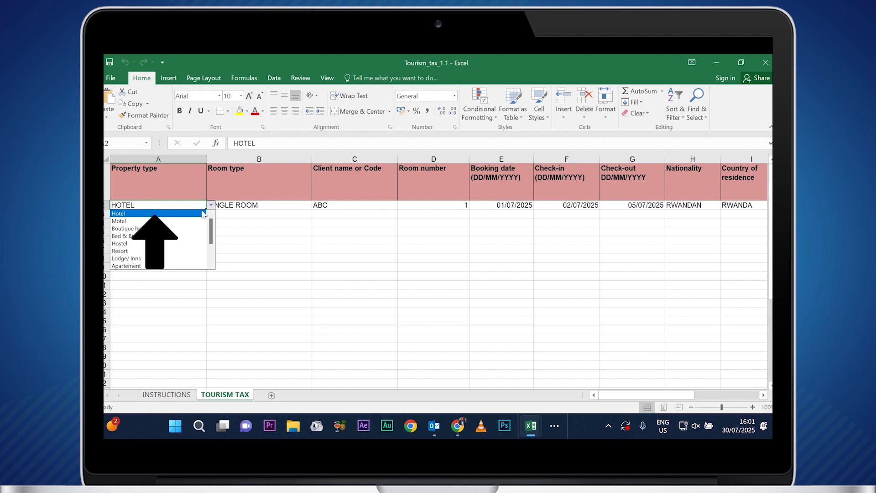
pyautogui.click(201, 211)
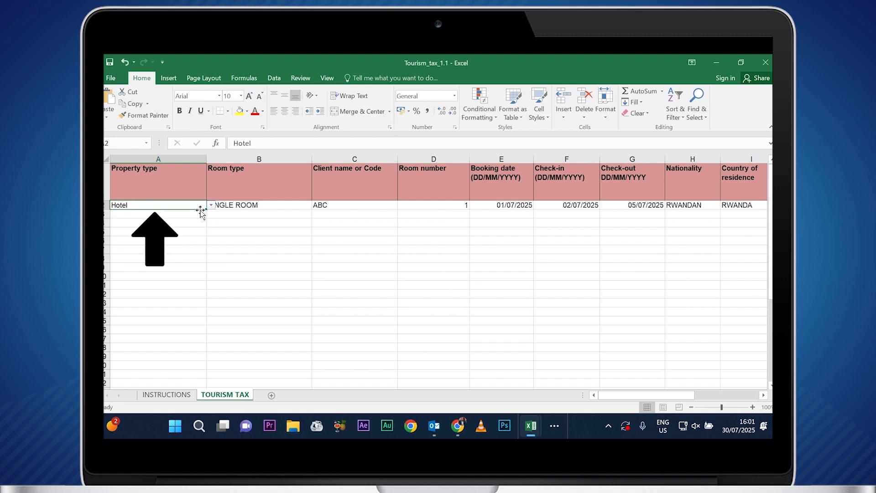
# Review row 2 from room type to tax due: 3 nights at 21185, tax due 1851.277686.
pyautogui.click(254, 205)
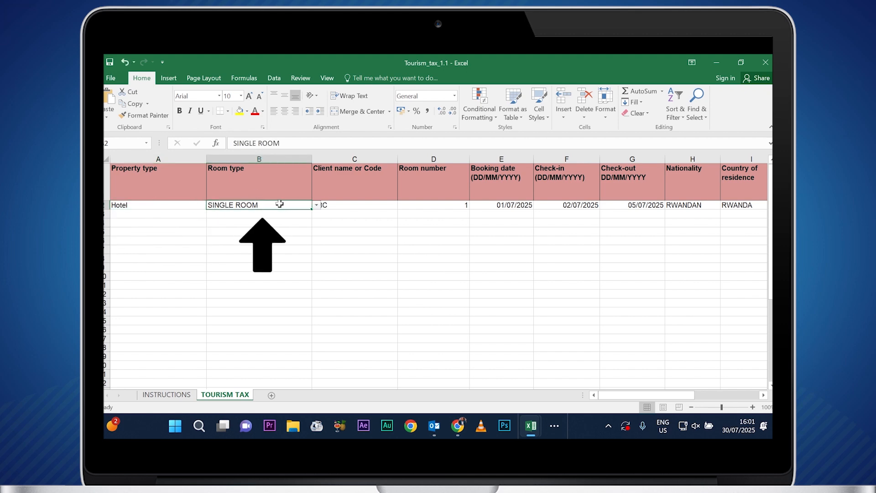
pyautogui.click(358, 204)
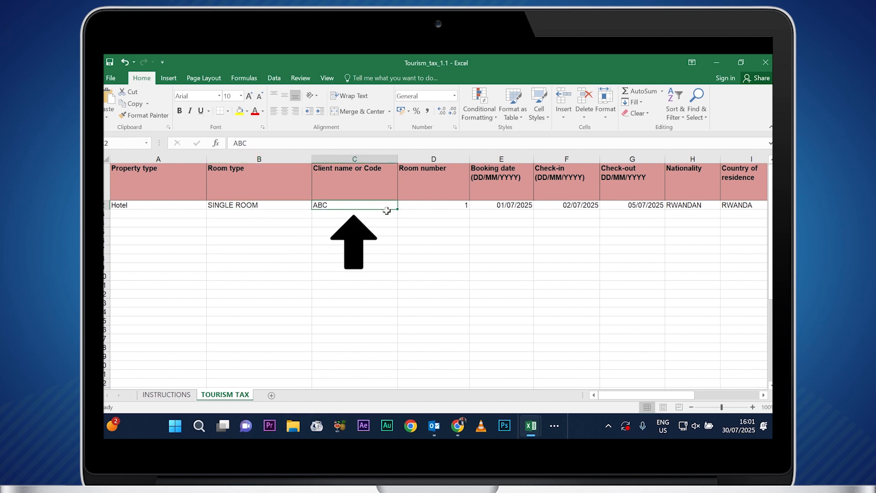
pyautogui.click(424, 206)
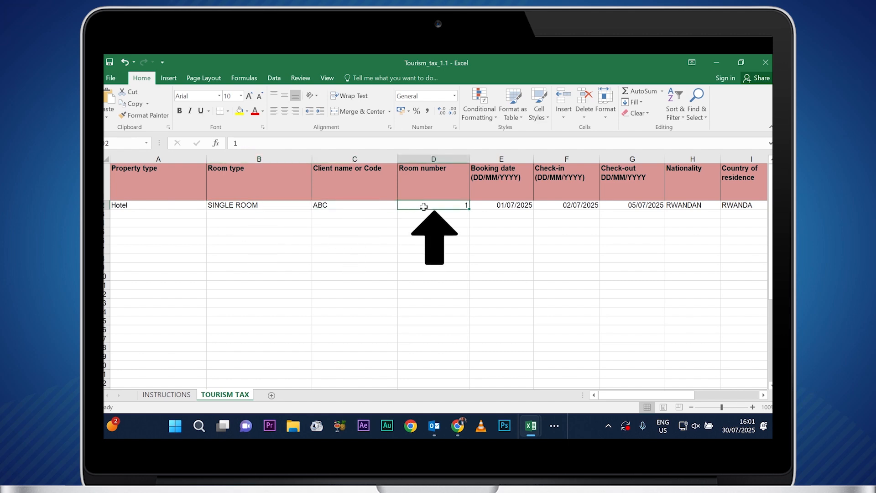
pyautogui.press('Right')
pyautogui.press('Right')
pyautogui.press('Right')
pyautogui.press('Right')
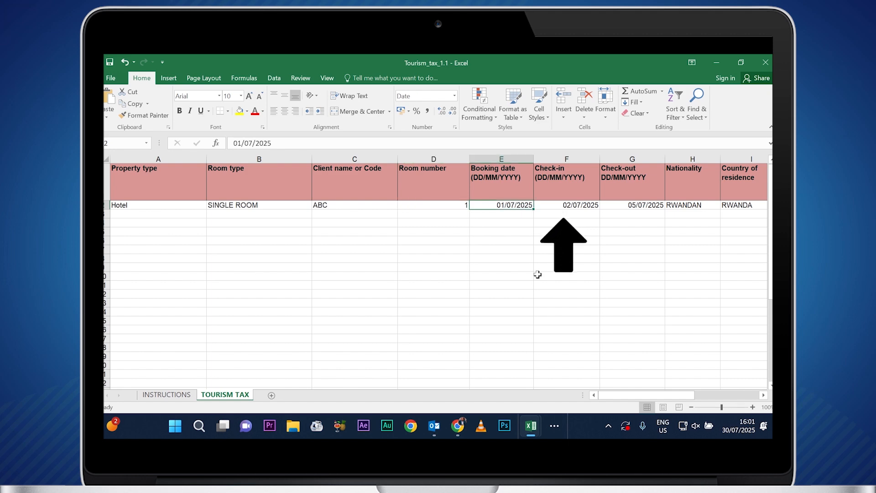
pyautogui.press('Right')
pyautogui.press('Right')
pyautogui.press('Right')
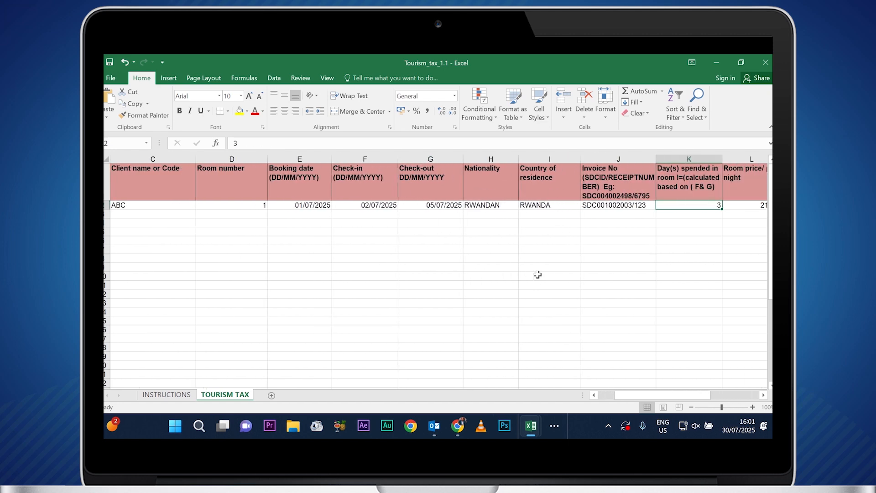
pyautogui.click(493, 205)
pyautogui.click(522, 207)
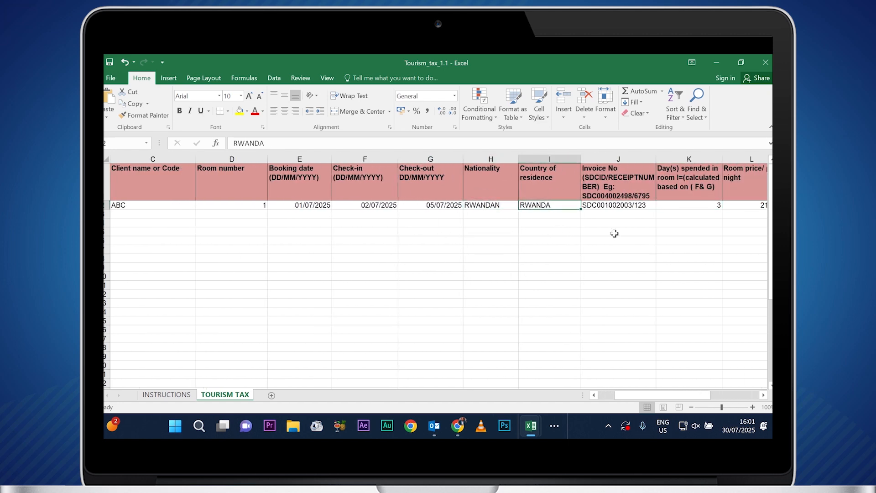
pyautogui.click(763, 395)
pyautogui.click(763, 395)
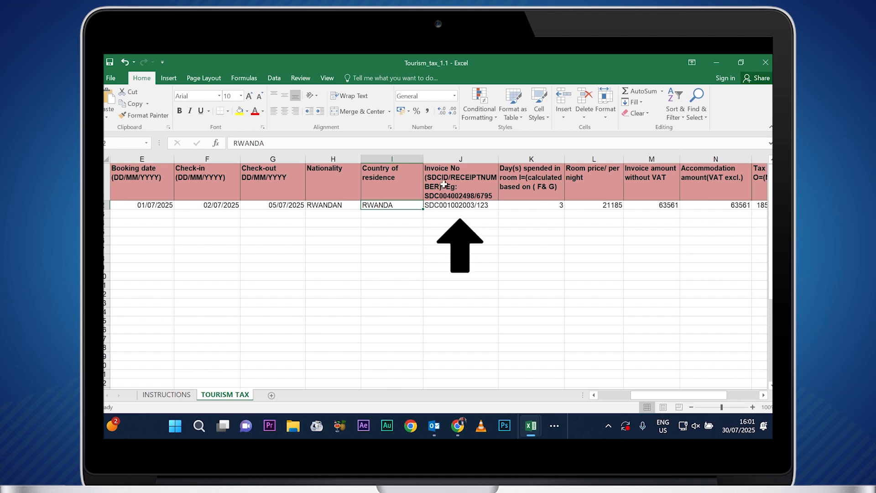
pyautogui.click(447, 206)
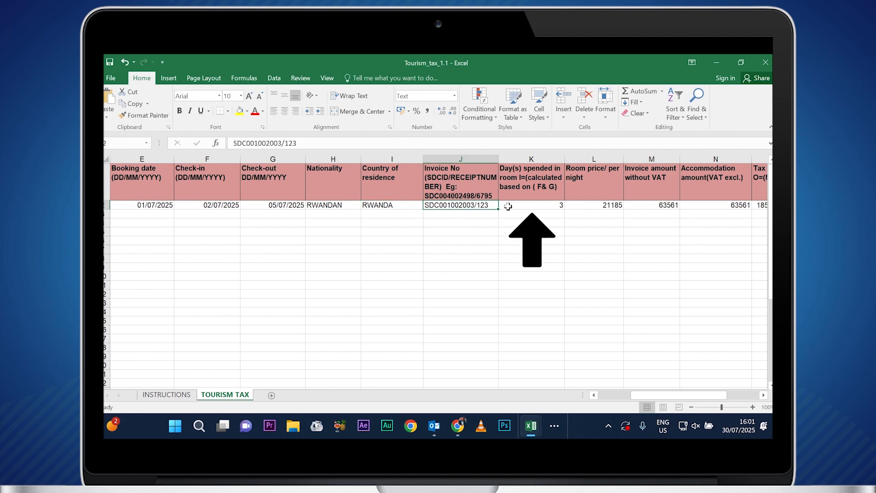
pyautogui.click(525, 204)
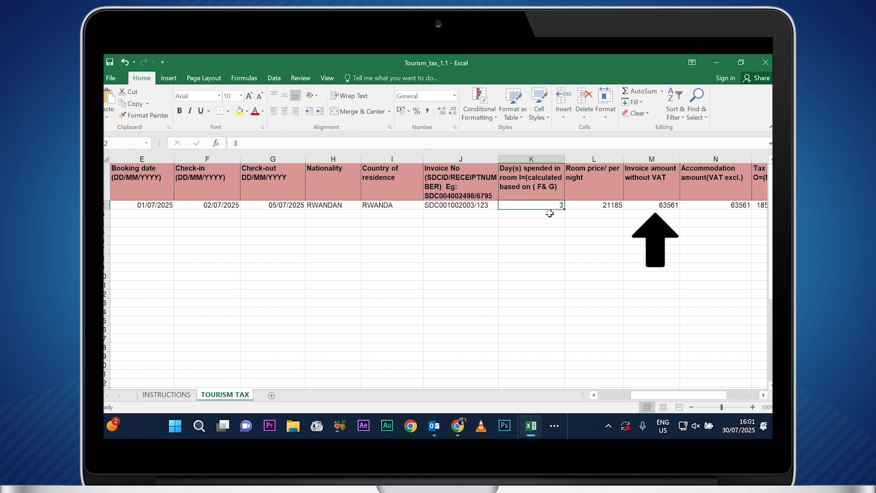
pyautogui.press('Right')
pyautogui.press('Right')
pyautogui.press('Right')
pyautogui.press('Right')
pyautogui.press('Right')
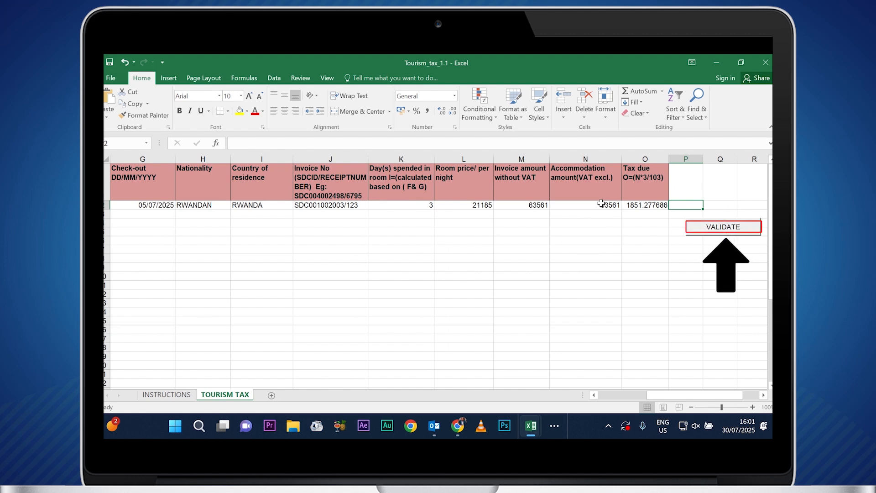
# Validate the annexure, write its data to C:\RRA\Tourism_Tax_1.1.txt, and return to e-Tax.
pyautogui.click(714, 232)
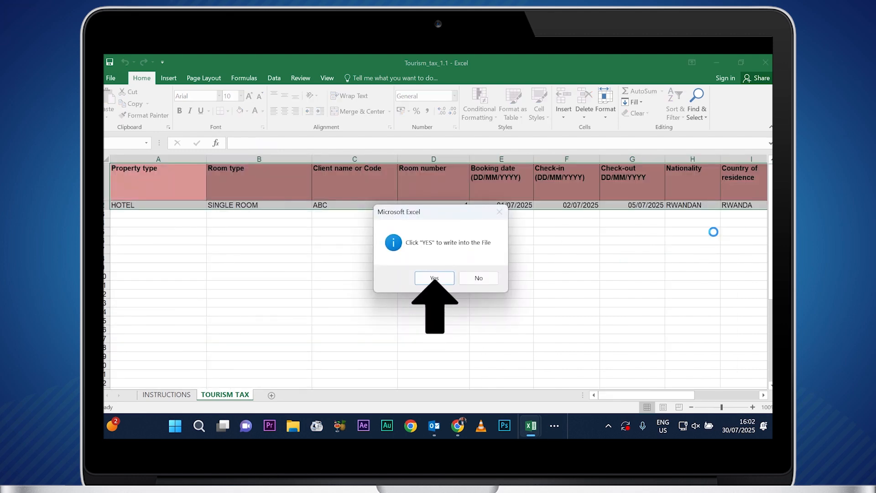
pyautogui.click(439, 280)
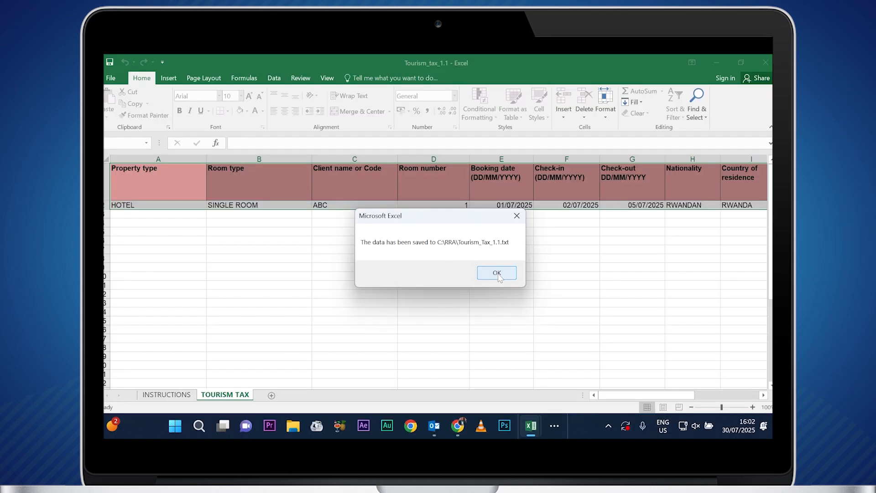
pyautogui.click(497, 273)
pyautogui.click(716, 66)
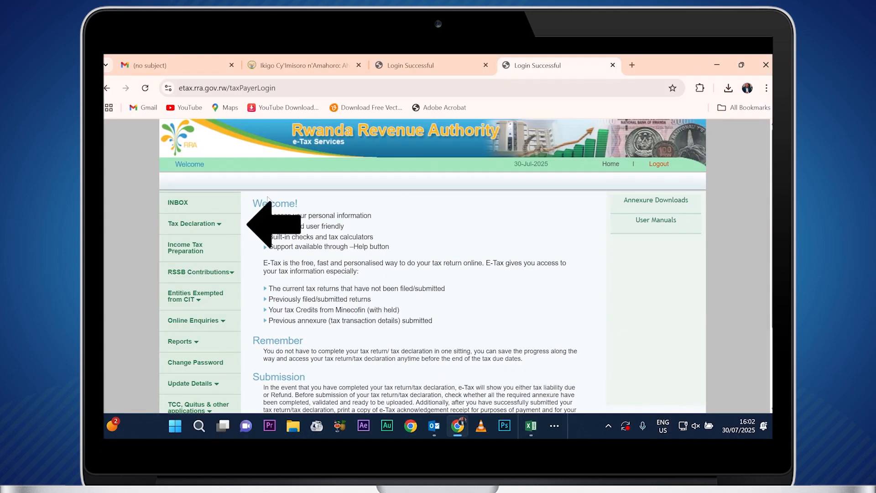
pyautogui.click(193, 233)
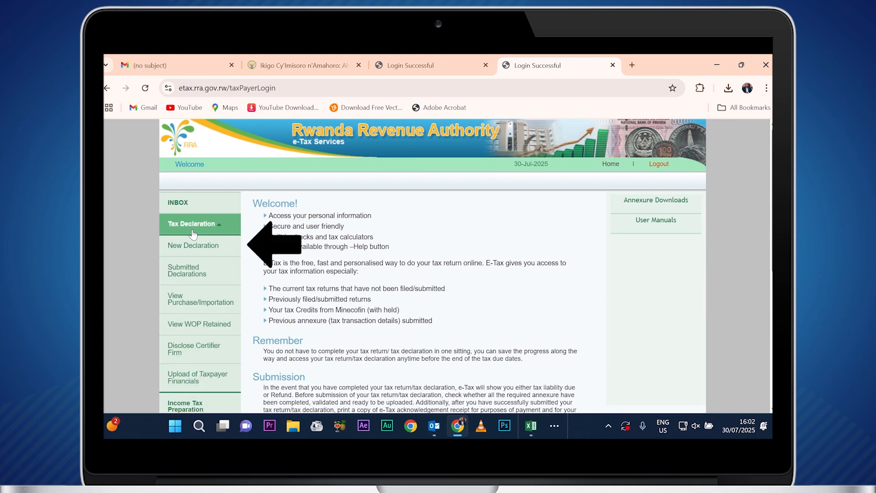
pyautogui.click(192, 254)
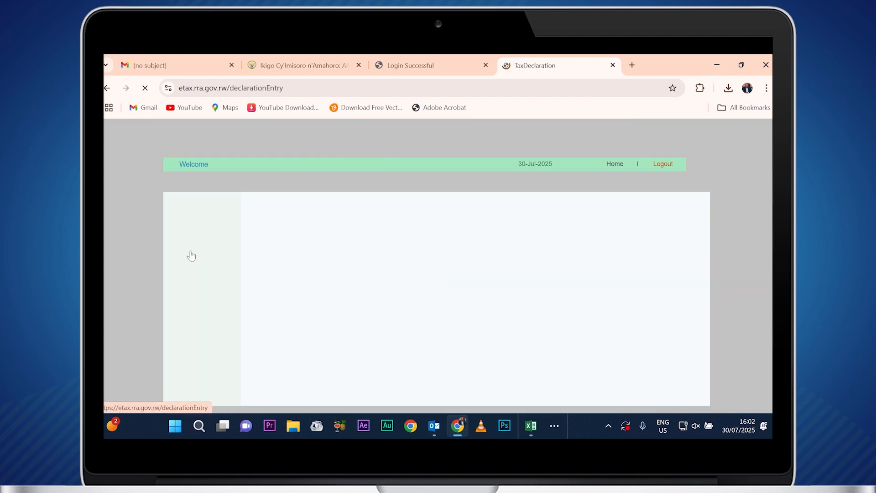
pyautogui.click(451, 323)
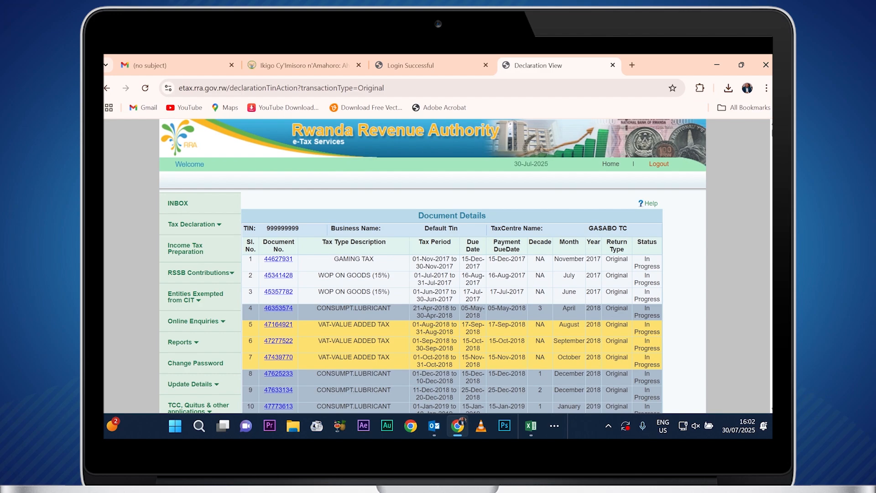
pyautogui.scroll(-20, 451, 267)
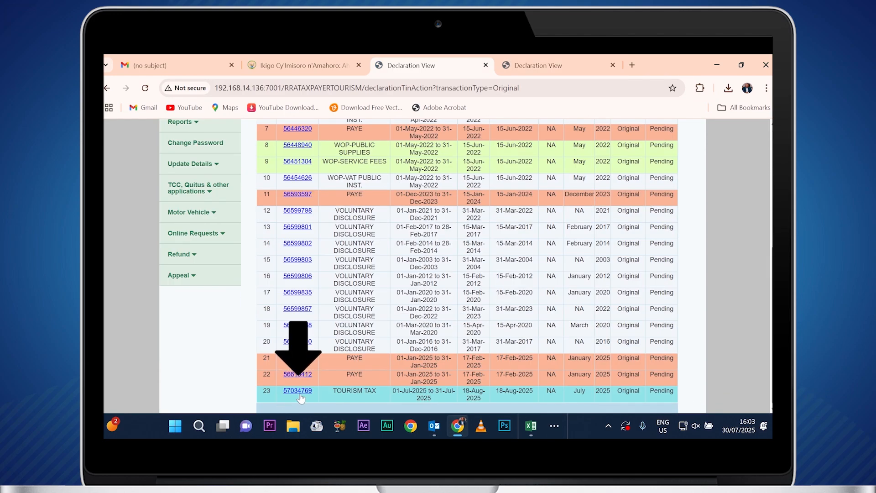
pyautogui.click(300, 395)
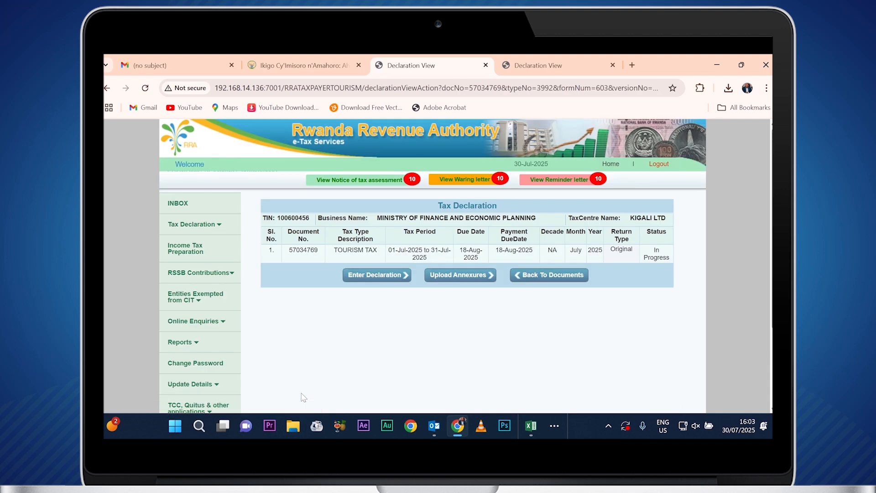
pyautogui.click(377, 275)
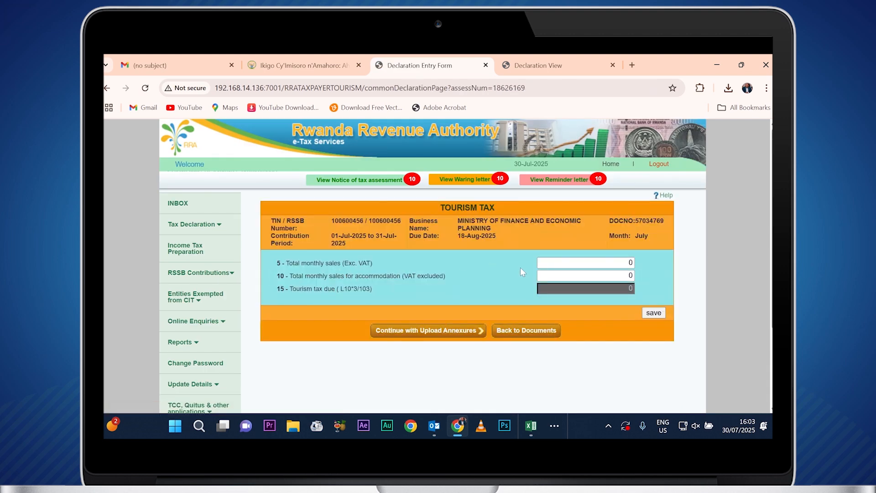
# Save total sales 1,000,000 and accommodation sales 63561, then continue to Upload Annexures.
pyautogui.write('1,')
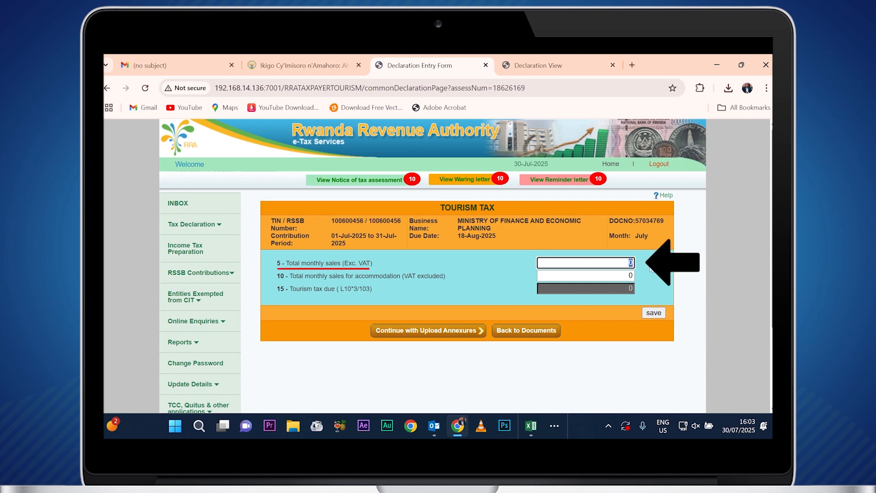
pyautogui.write('000')
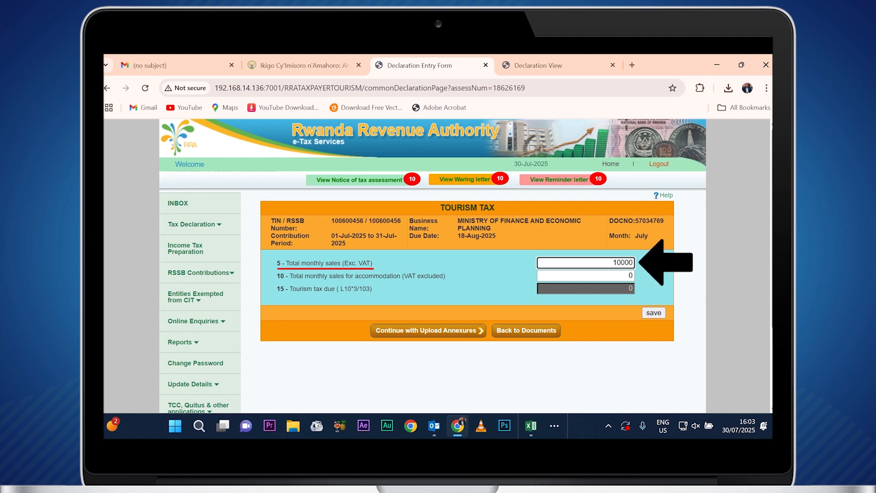
pyautogui.write(',0000')
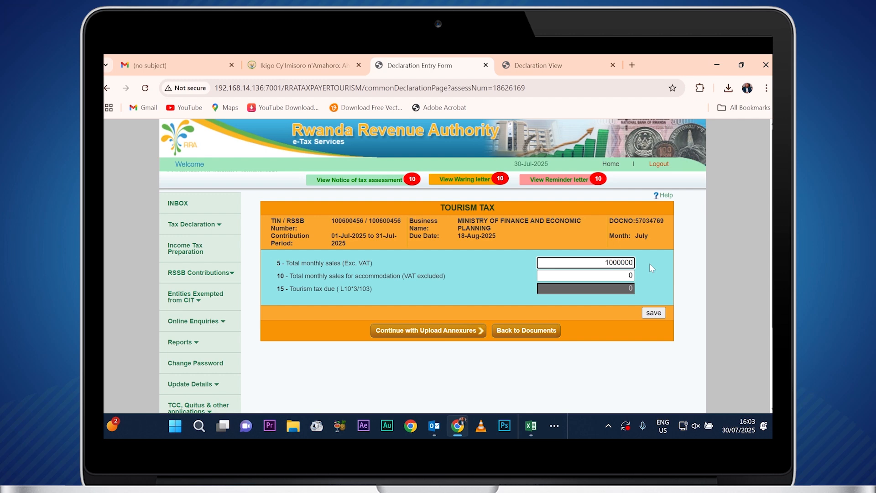
pyautogui.press('Tab')
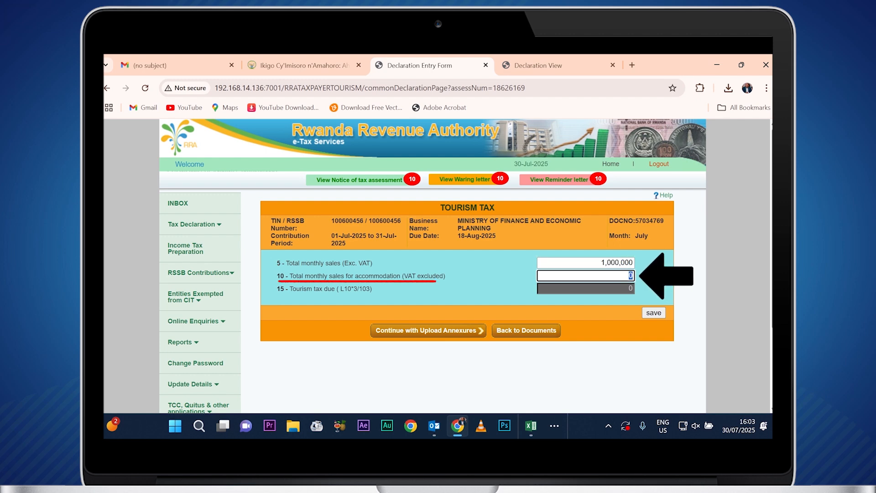
pyautogui.write('63561')
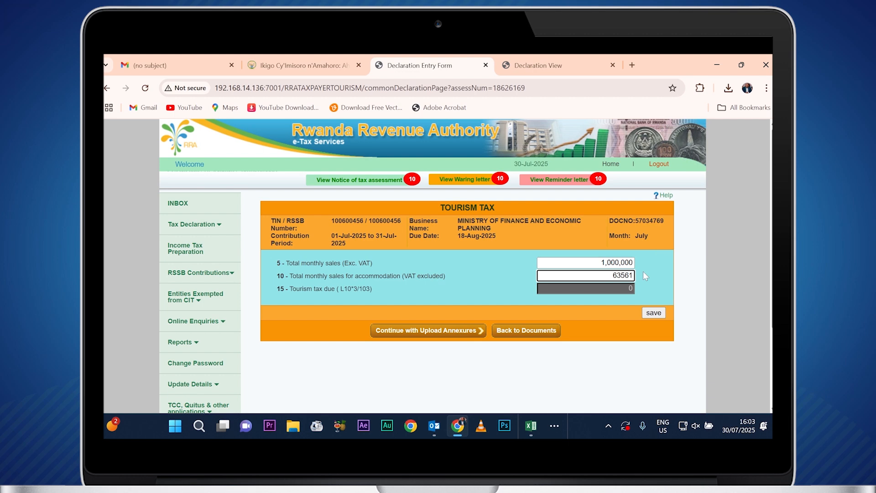
pyautogui.click(618, 313)
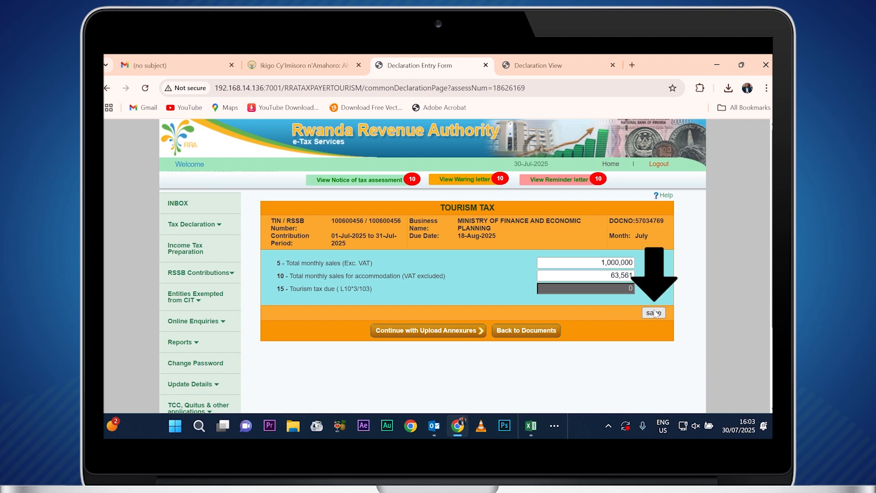
pyautogui.click(653, 313)
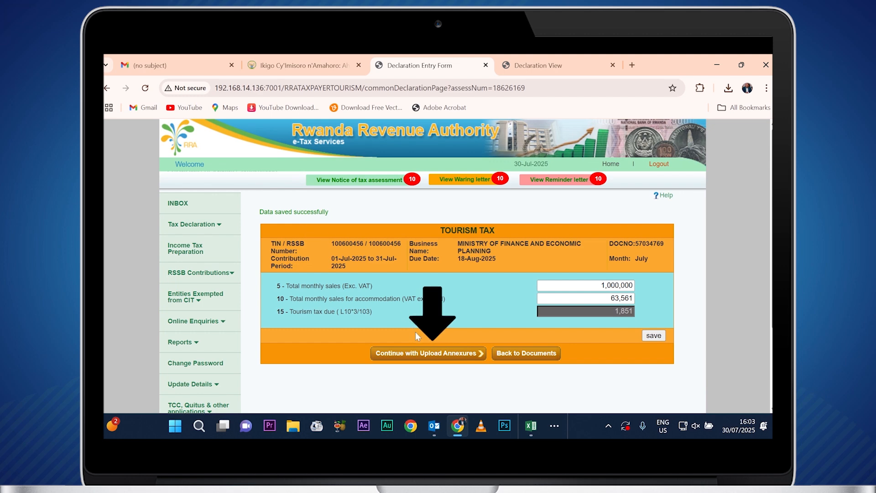
pyautogui.click(406, 354)
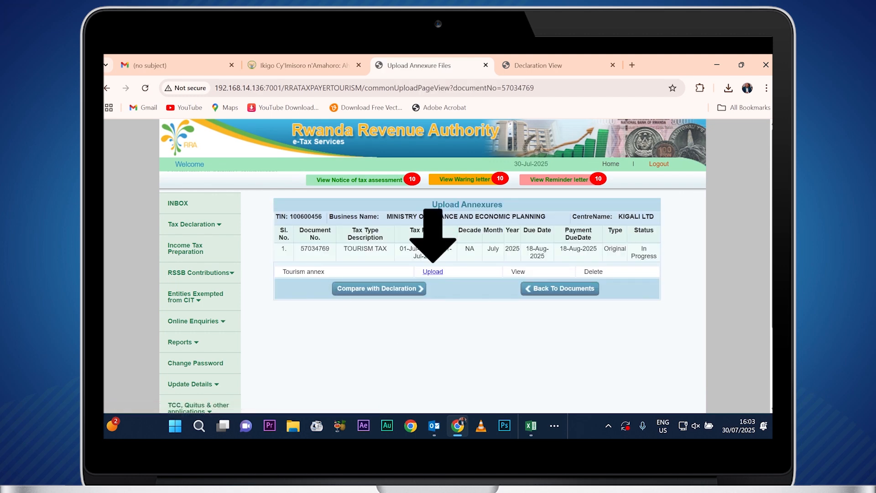
# Upload C:\RRA\Tourism_Tax_1.1.txt as the Tourism annex and dismiss the success alert.
pyautogui.click(431, 274)
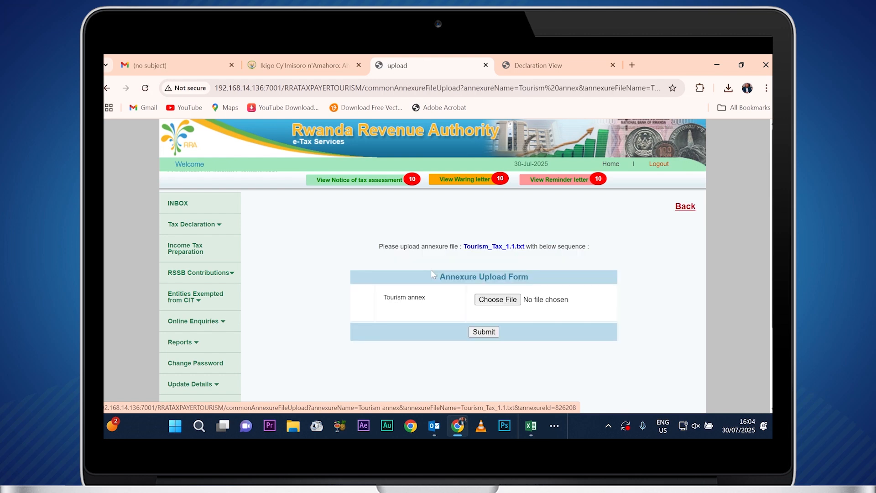
pyautogui.click(488, 301)
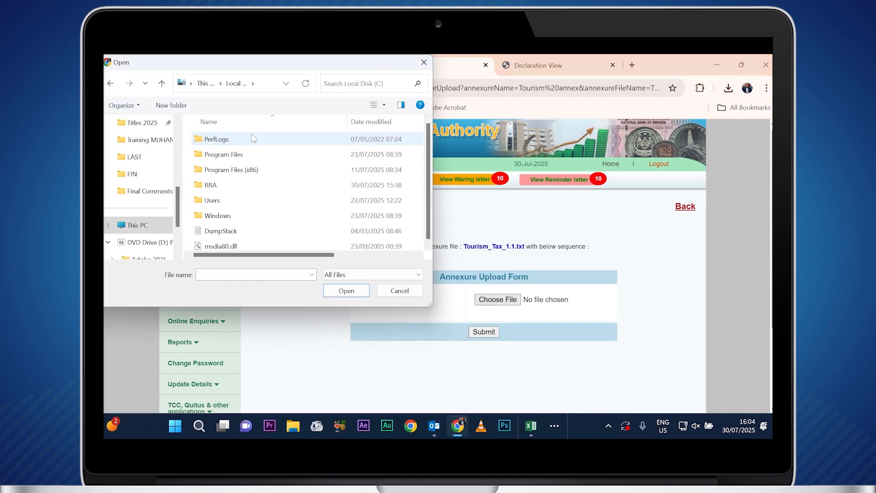
pyautogui.doubleClick(223, 188)
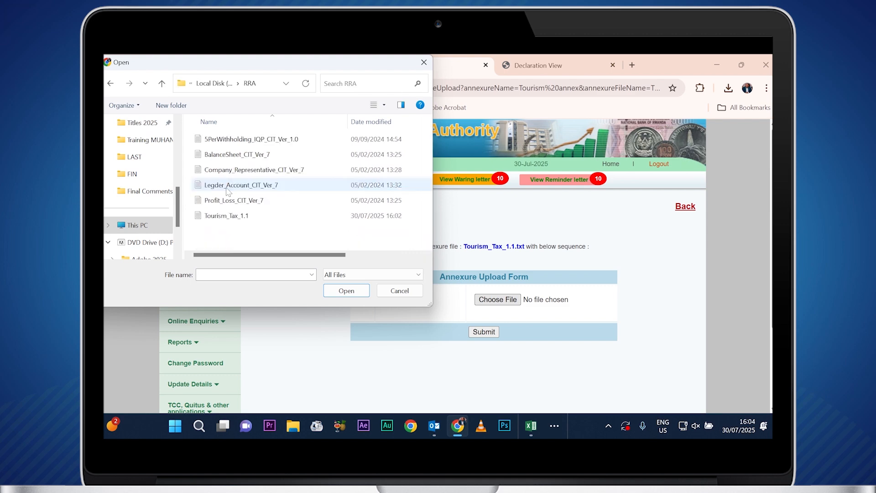
pyautogui.doubleClick(223, 216)
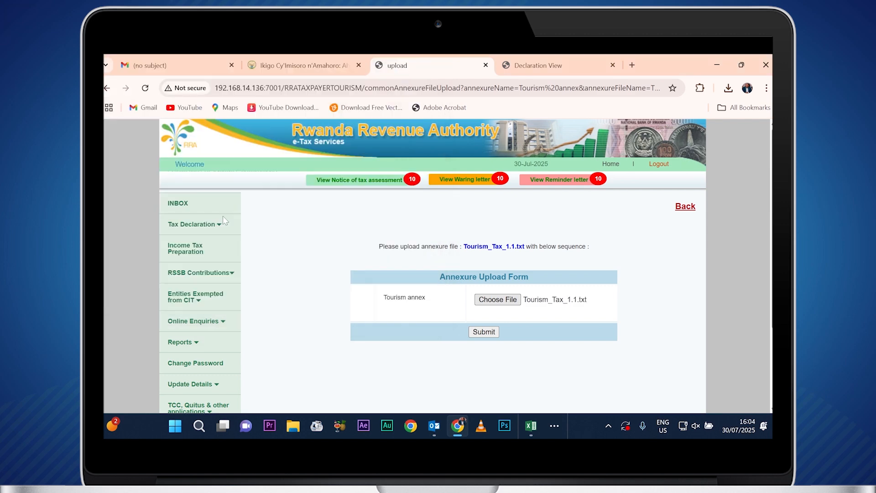
pyautogui.click(483, 332)
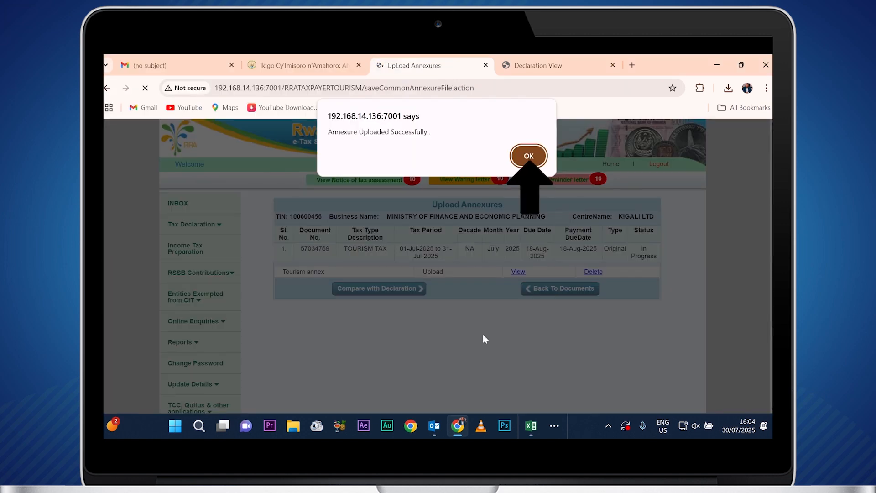
pyautogui.press('Return')
# Compare totals, accept the certification, submit the declaration, and view the acknowledgement receipt.
pyautogui.click(365, 292)
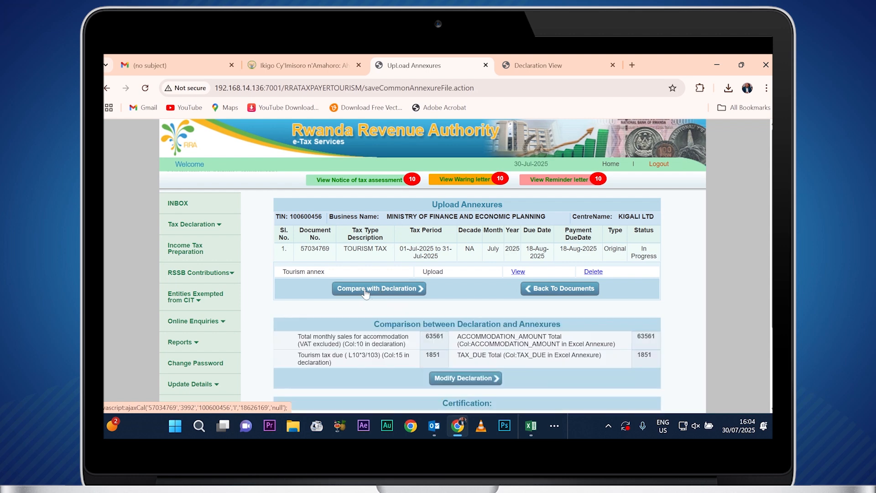
pyautogui.scroll(-2, 366, 292)
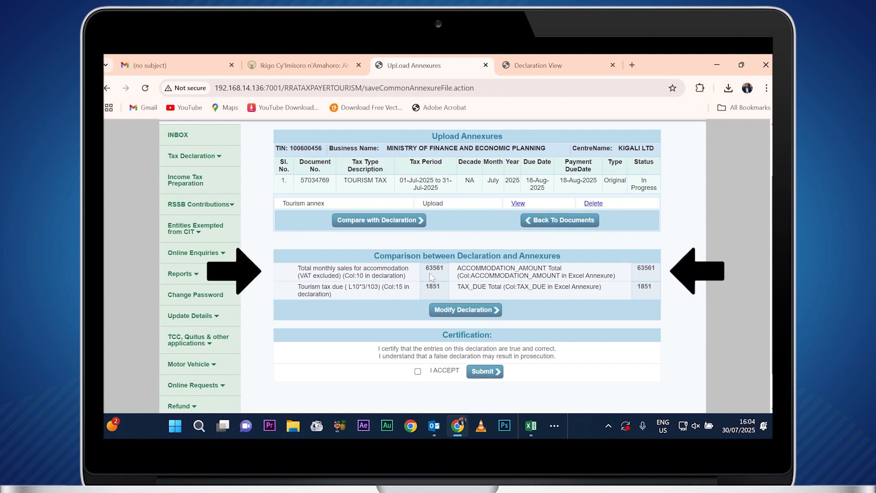
pyautogui.click(417, 371)
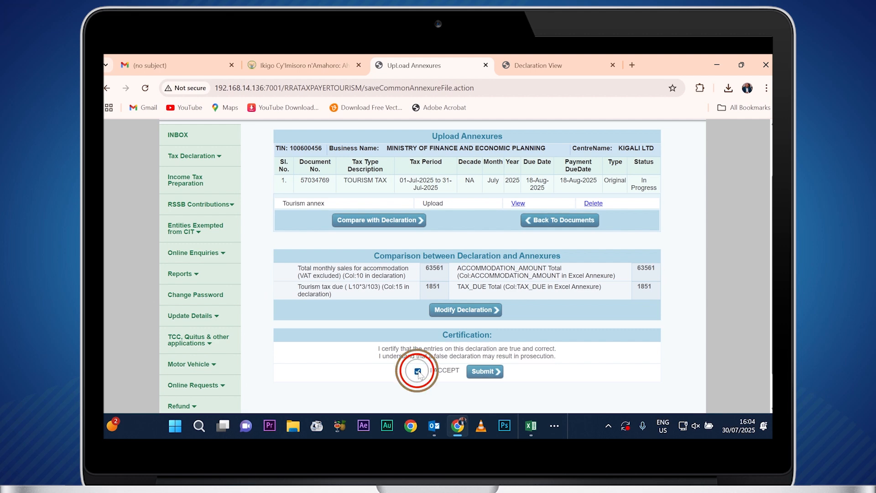
pyautogui.click(482, 372)
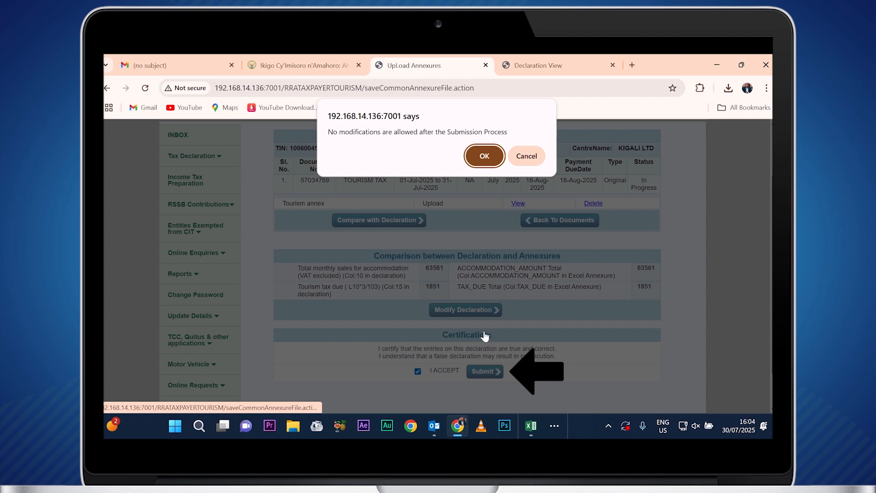
pyautogui.click(484, 157)
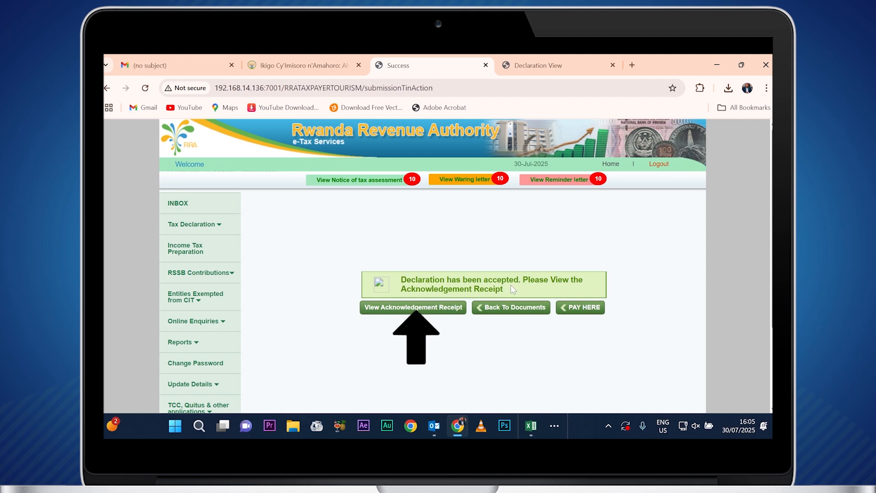
pyautogui.click(419, 307)
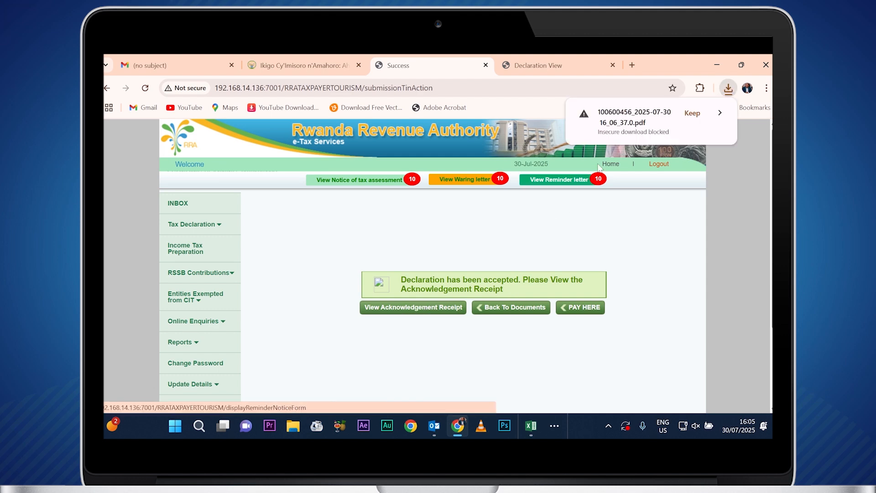